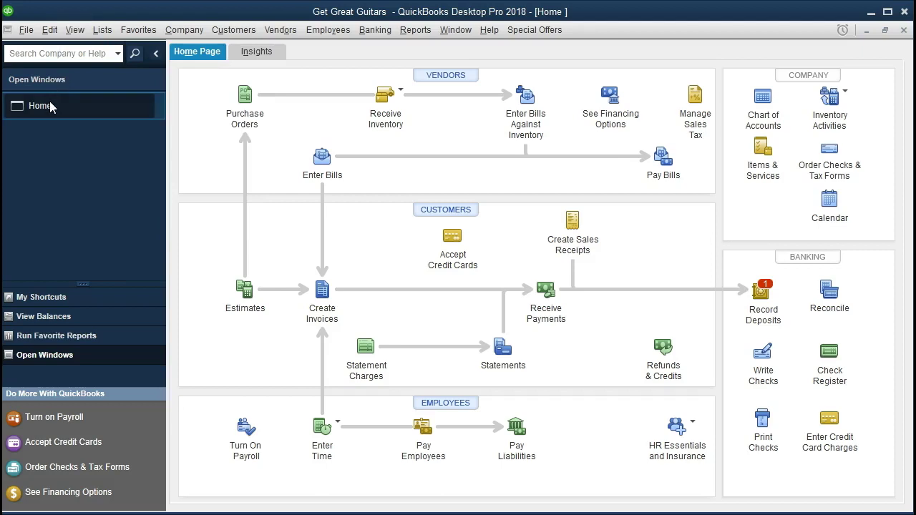
click(172, 32)
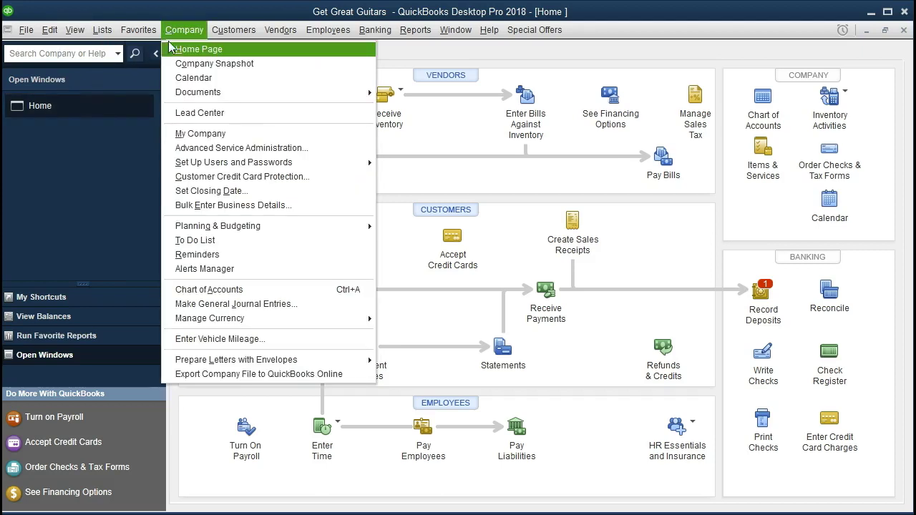
click(173, 34)
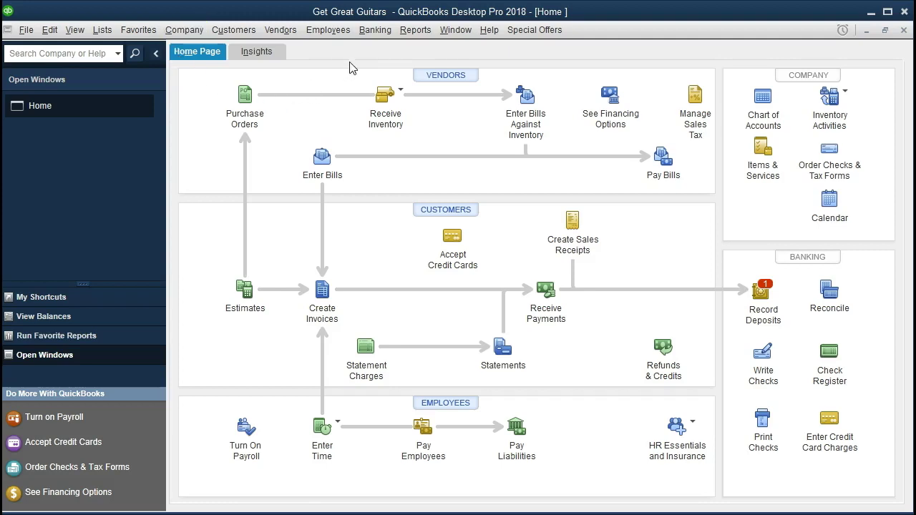
- Open the standard Profit & Loss report and set its date range from 01/01/2021 to 12/31/2021
click(416, 30)
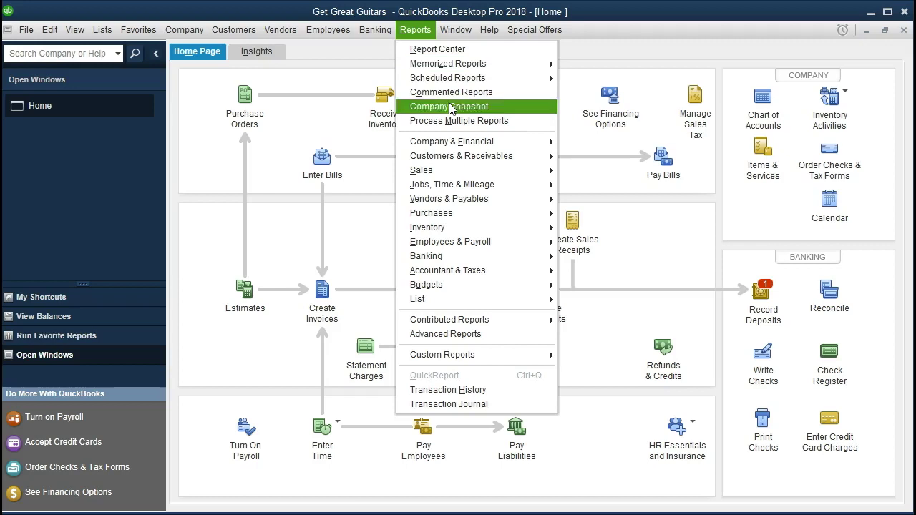
mouse_move(501, 148)
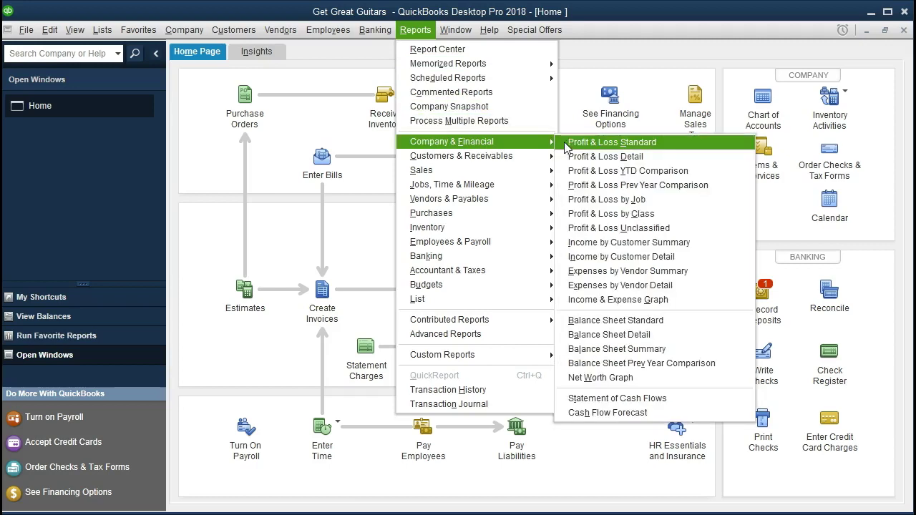
click(667, 146)
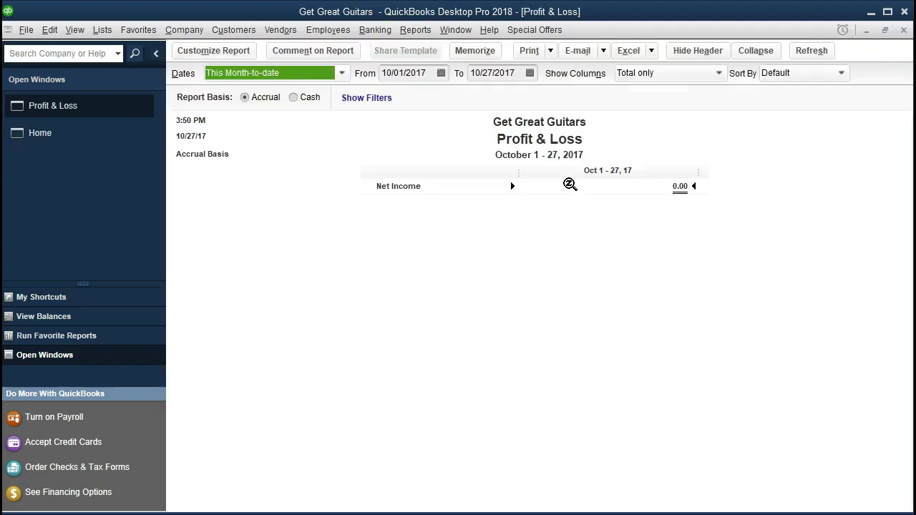
key(Tab)
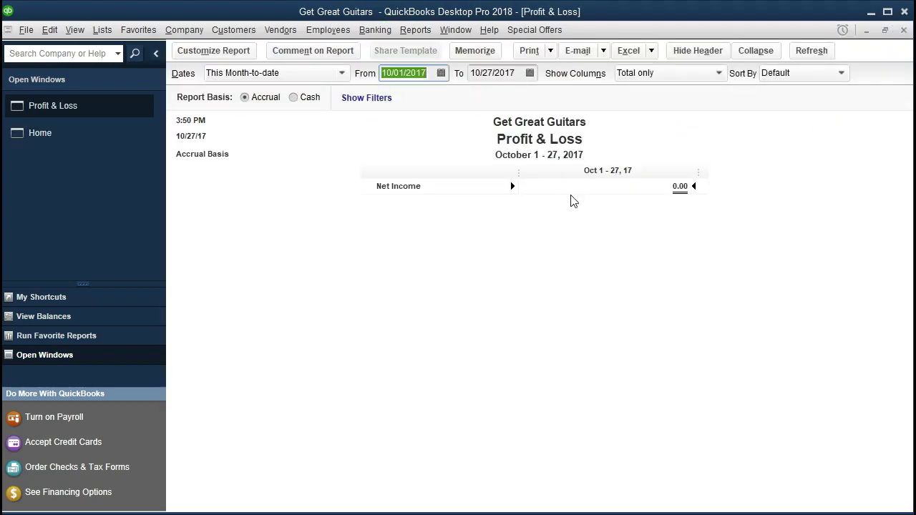
text(010121)
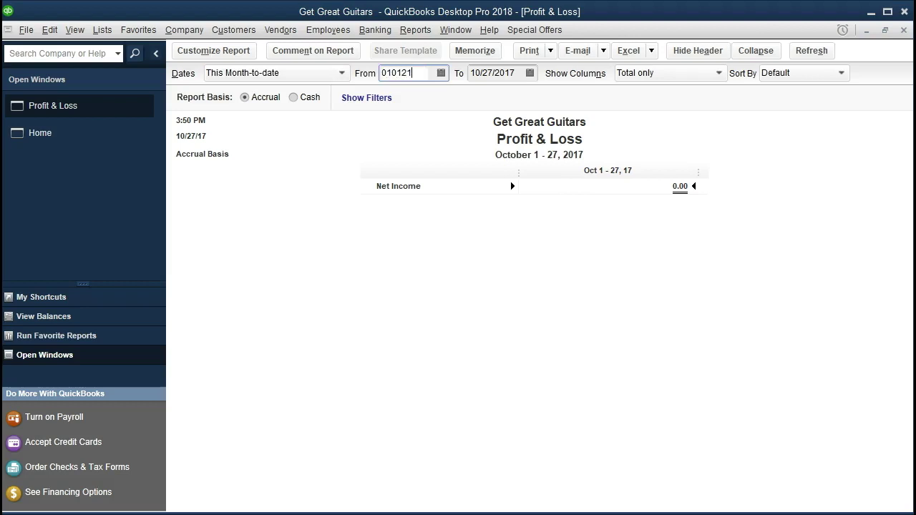
key(Tab)
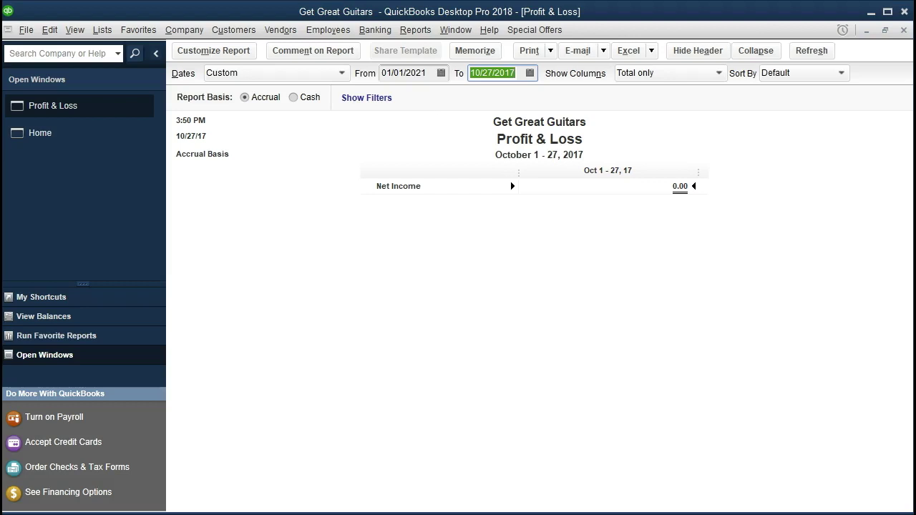
text(123121)
key(Tab)
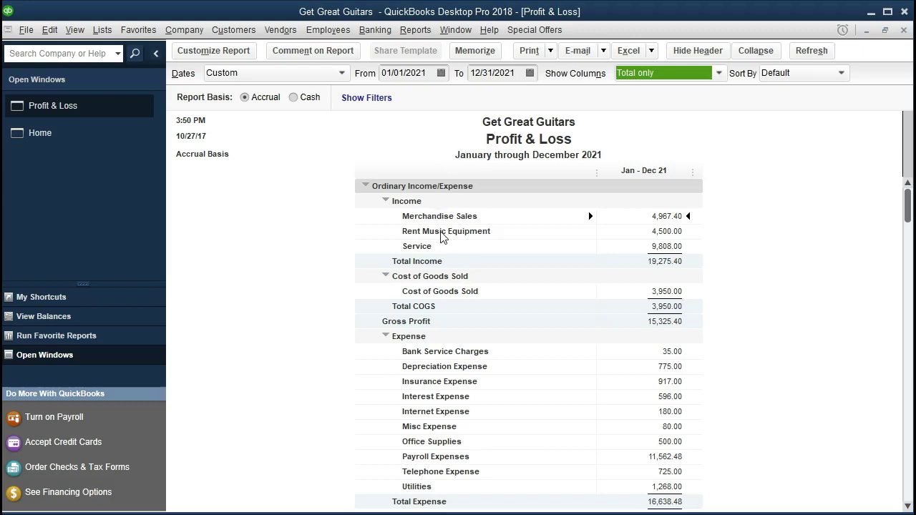
- Review the Profit & Loss report down to Net Income, including the bank service charges, depreciation and insurance expense amounts
scroll(441, 236, down, 1)
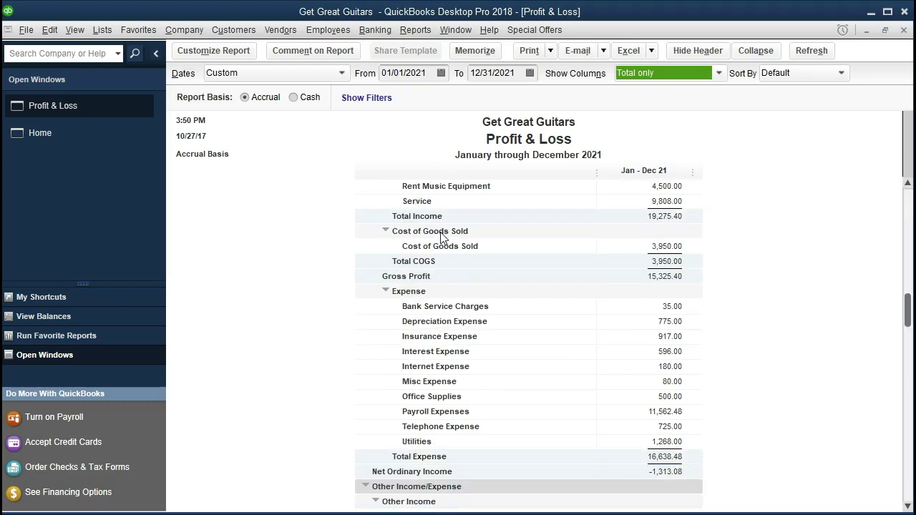
scroll(441, 238, down, 2)
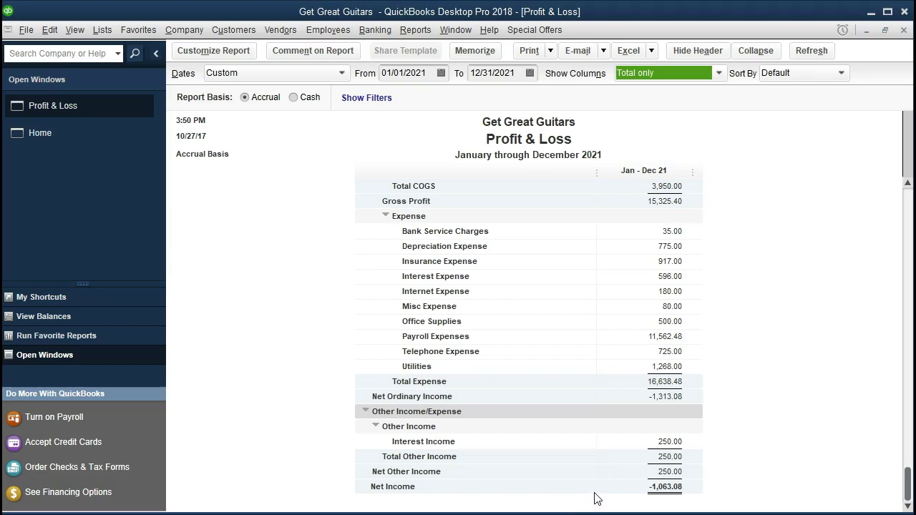
scroll(612, 433, up, 3)
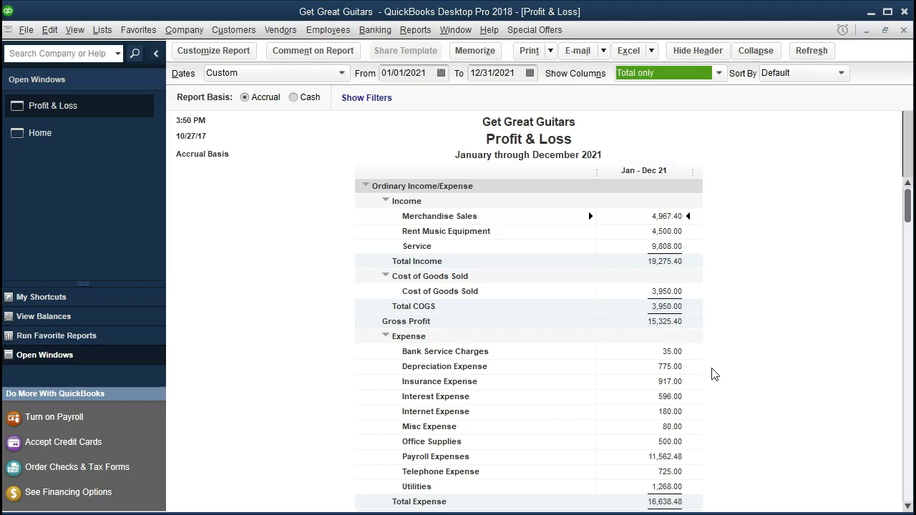
click(672, 352)
click(670, 369)
click(670, 381)
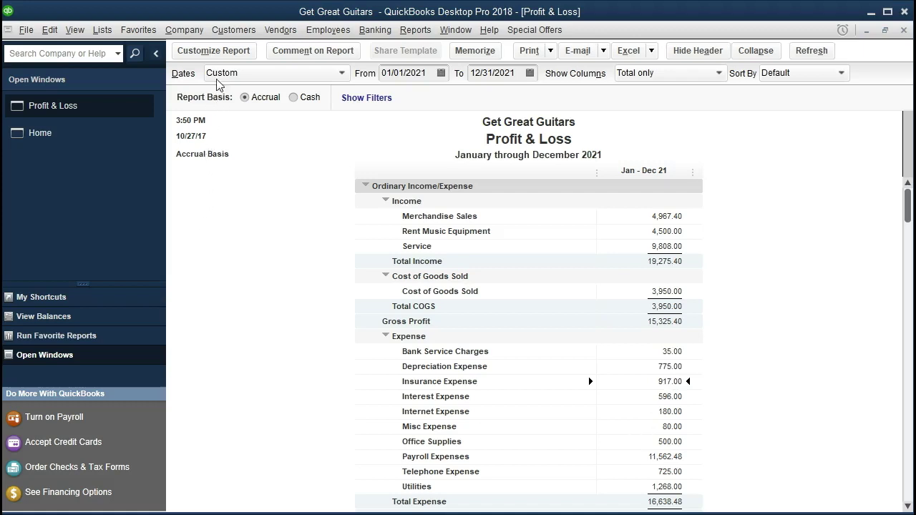
- Customize the Profit & Loss report to add a % of Income subcolumn
click(214, 51)
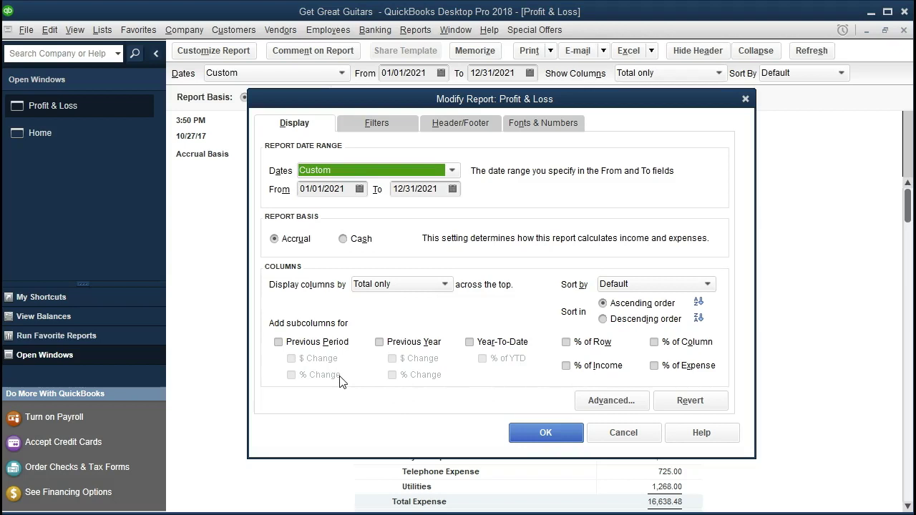
click(567, 366)
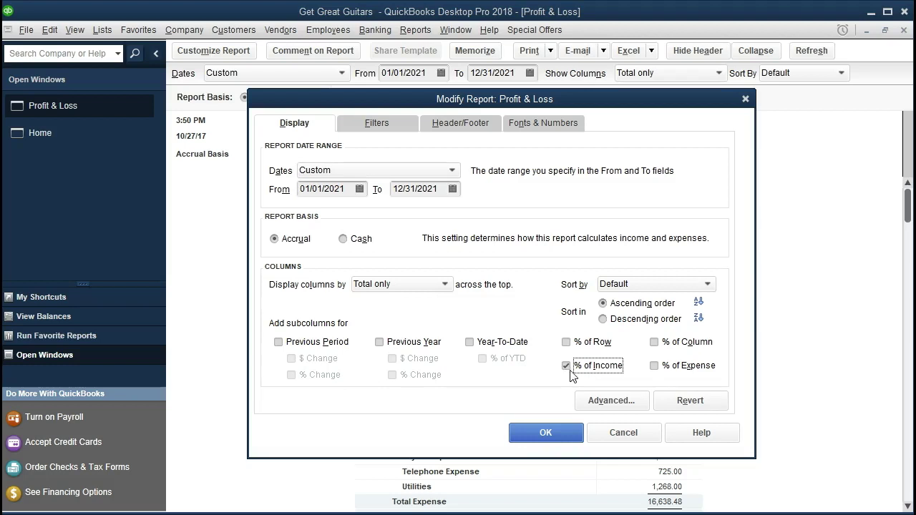
click(545, 433)
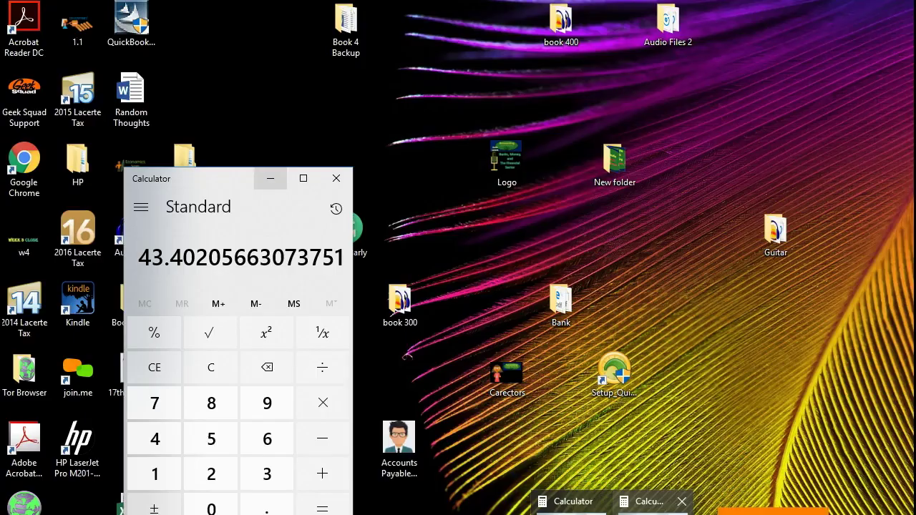
- Switch to Calculator and compute Merchandise Sales as a percentage of Total Income, 4967.4 ÷ 19275.4 × 100
click(649, 505)
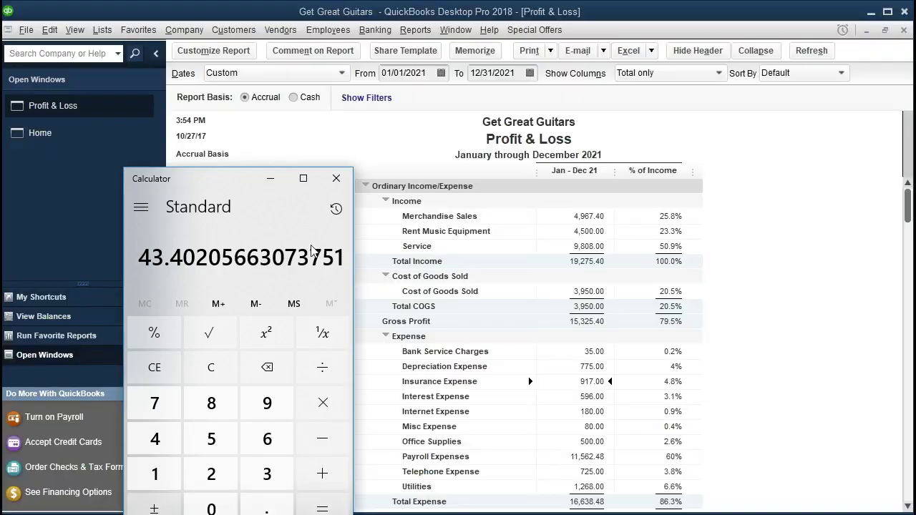
drag(236, 183, 225, 156)
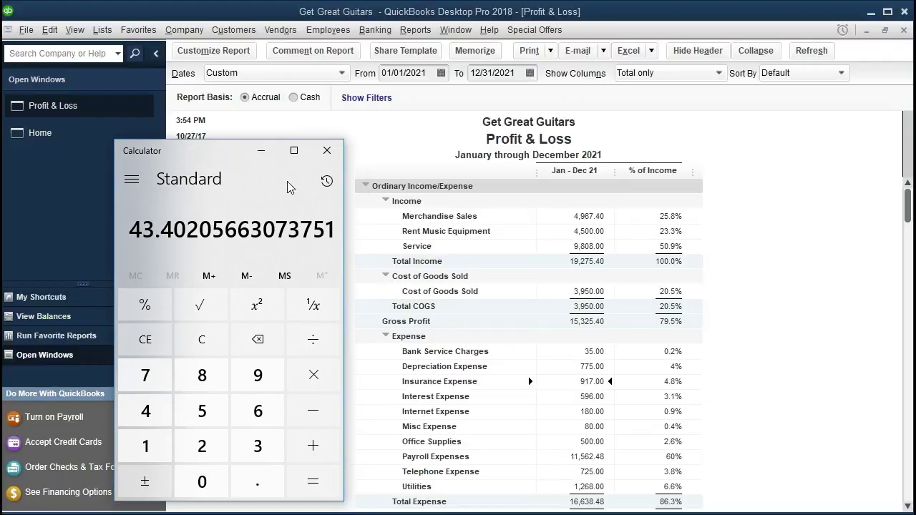
click(572, 217)
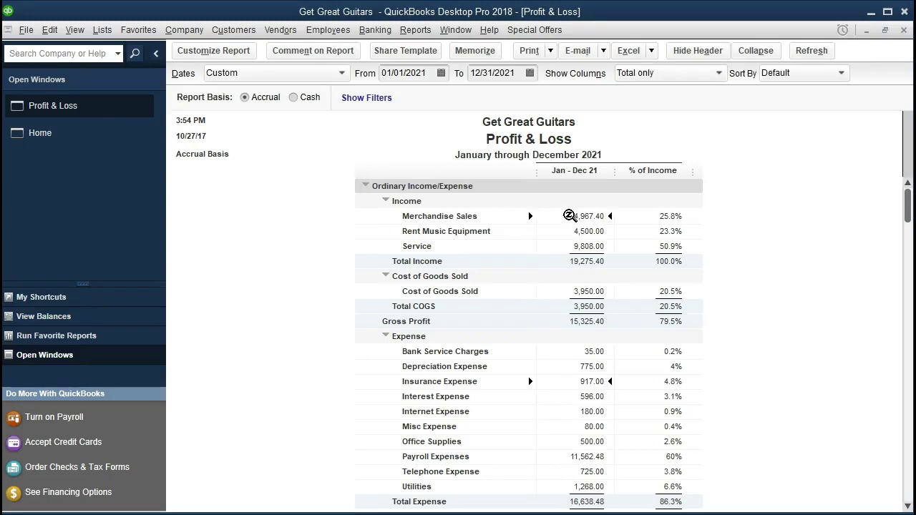
click(578, 502)
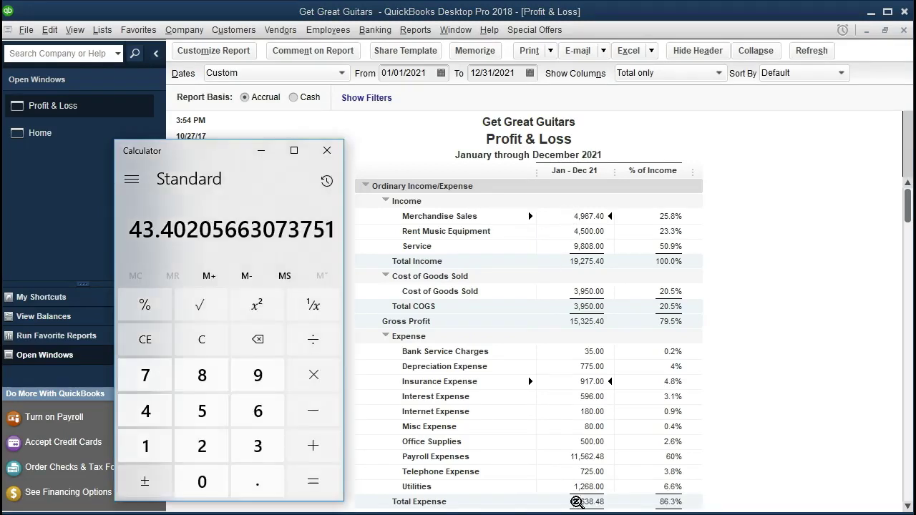
click(215, 340)
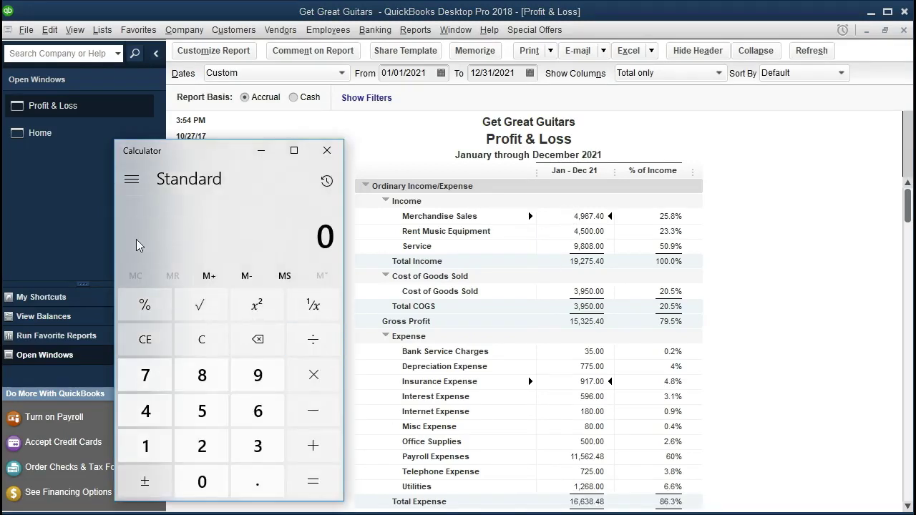
text(4967.4)
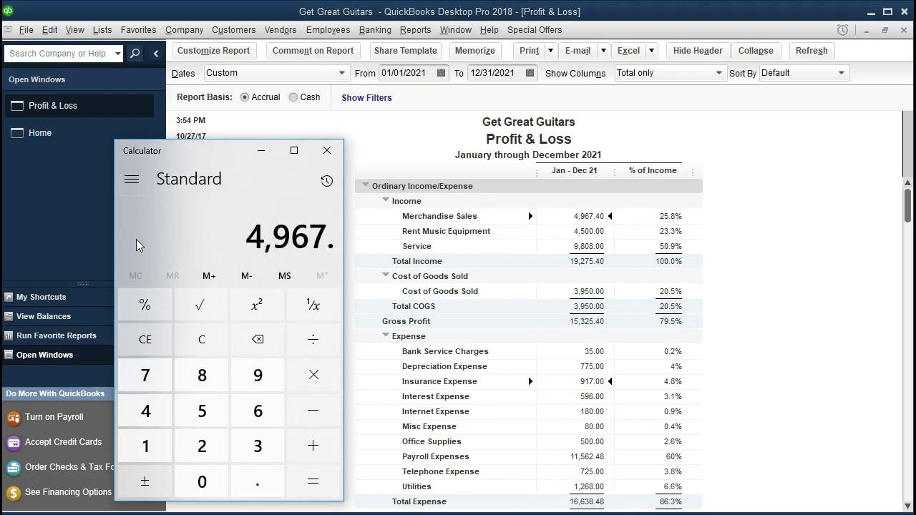
key(slash)
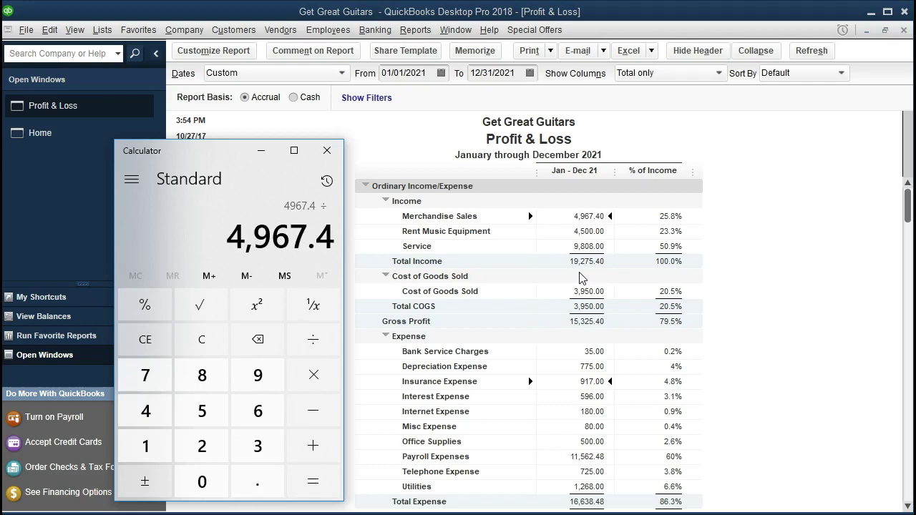
text(19,275.4)
key(Return)
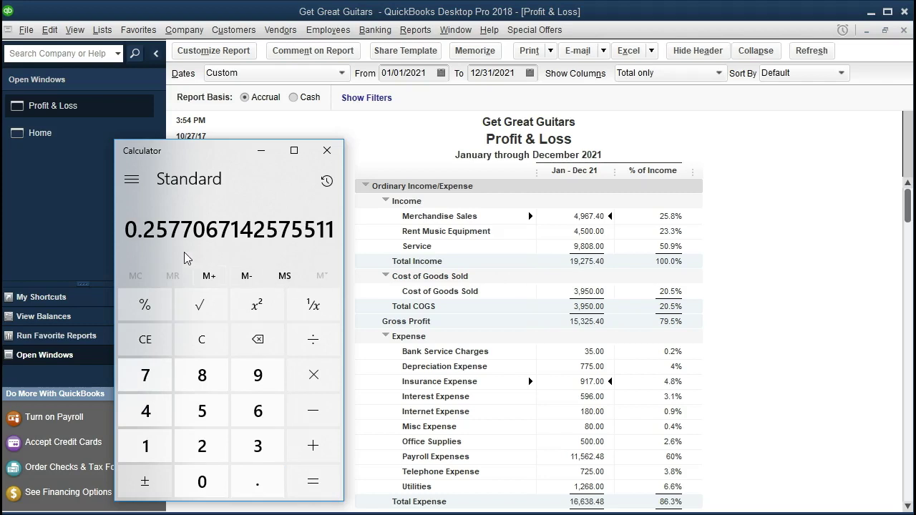
key(asterisk)
text(10)
key(Return)
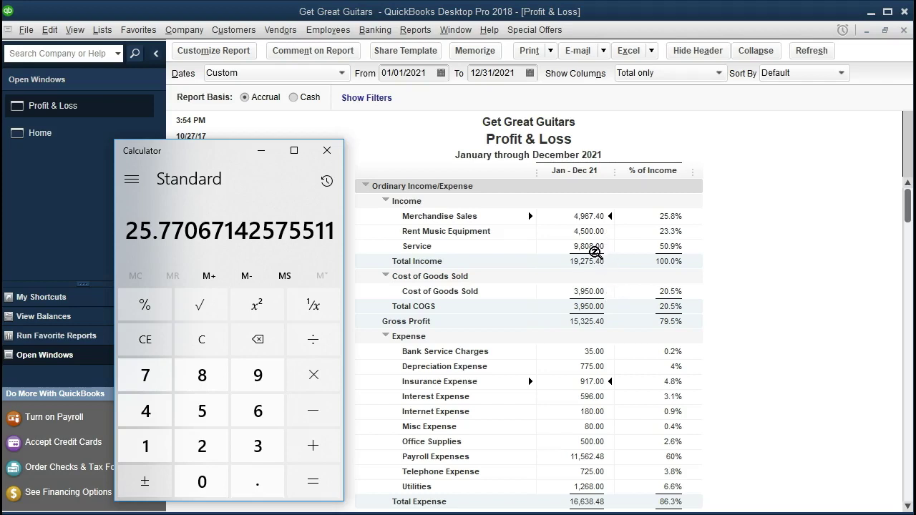
- Clear the calculator and compute Cost of Goods Sold as a percentage of Total Income, 3950 ÷ 19275.4 × 100
click(225, 342)
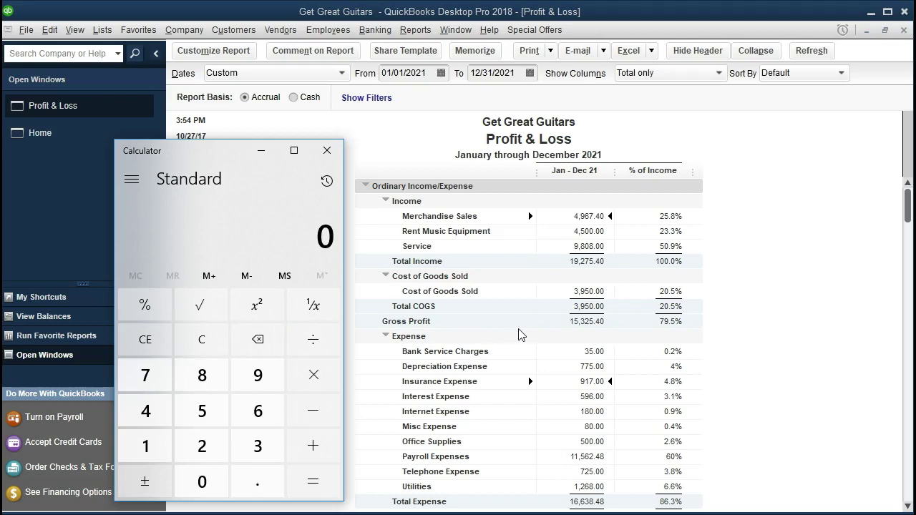
text(3950)
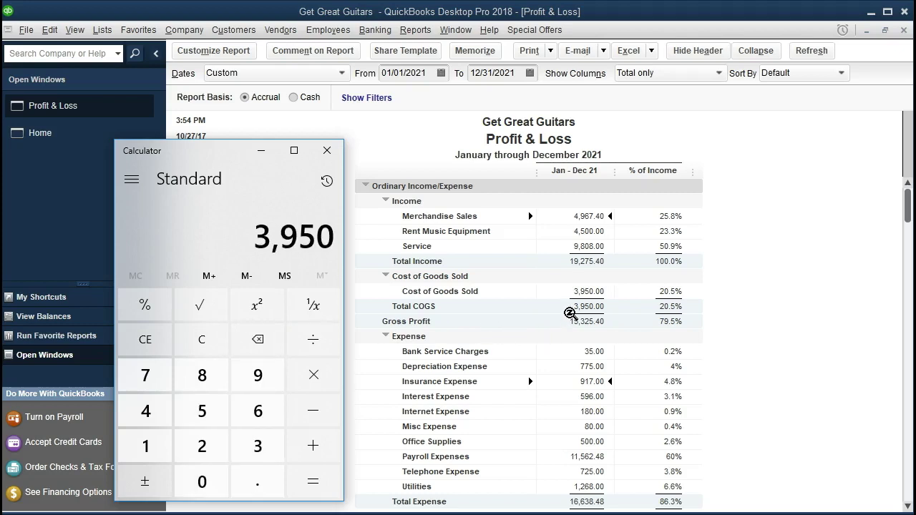
key(slash)
text(19)
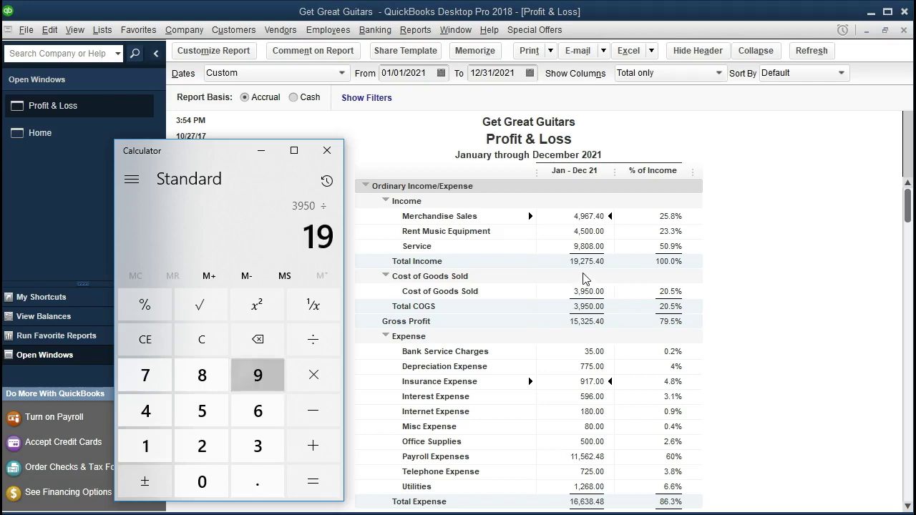
text(275.4)
key(Return)
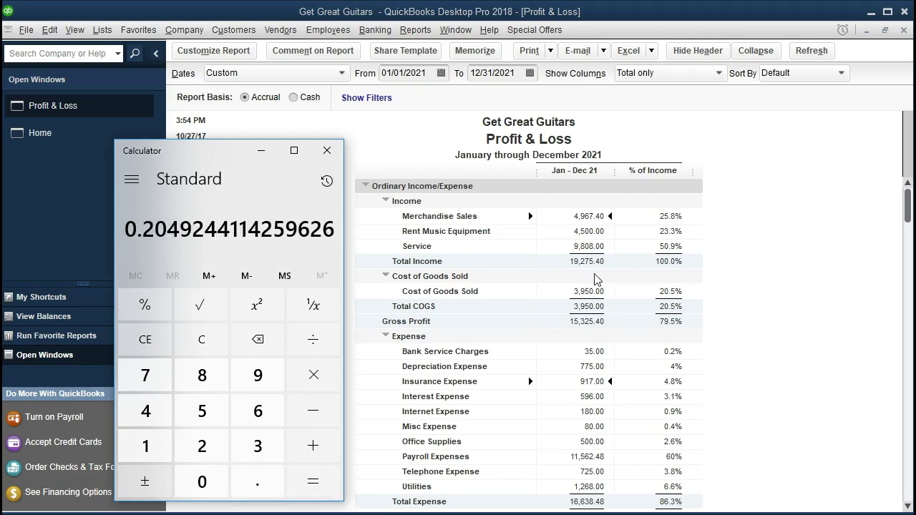
text(*100)
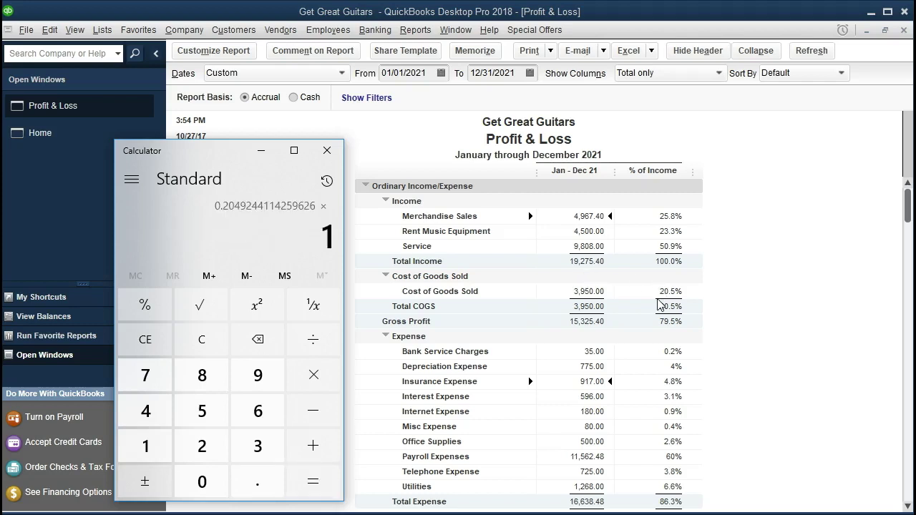
key(Return)
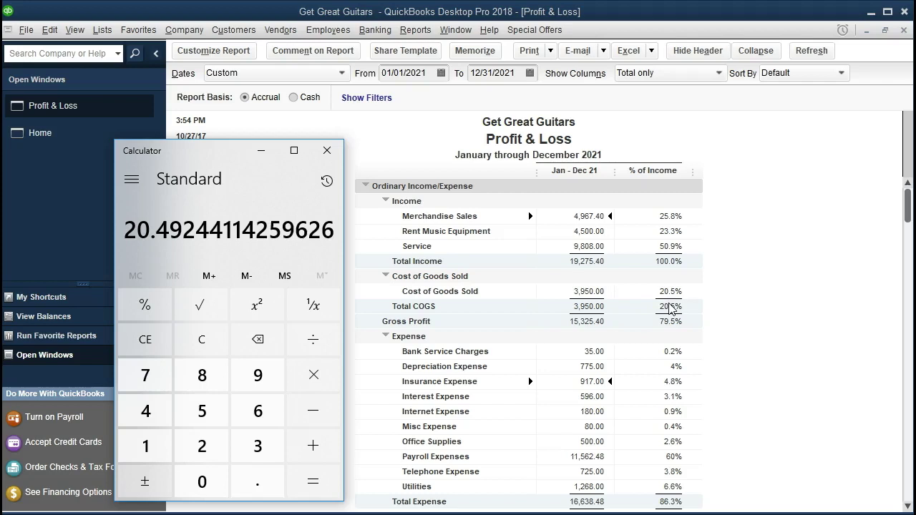
- Clear the calculator and compute Insurance Expense as a percentage of Total Income, 917 ÷ 19275.4 × 100
click(212, 346)
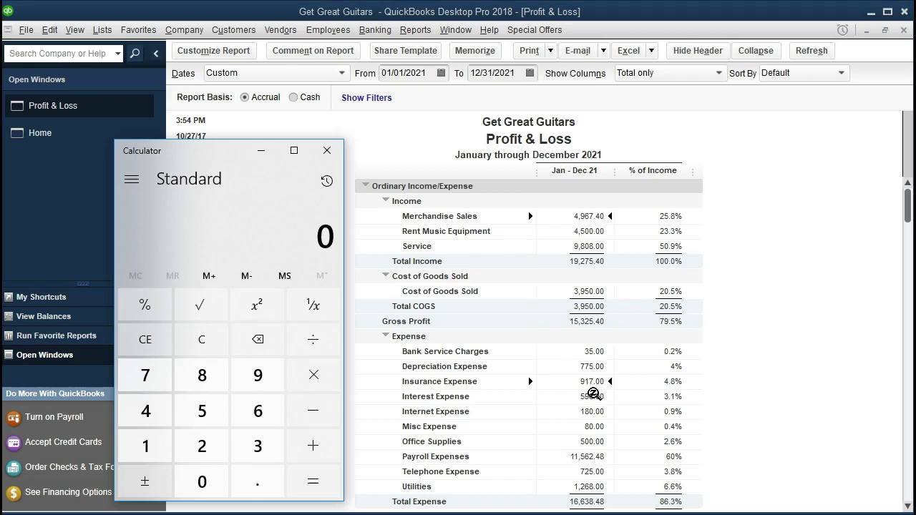
text(917)
key(slash)
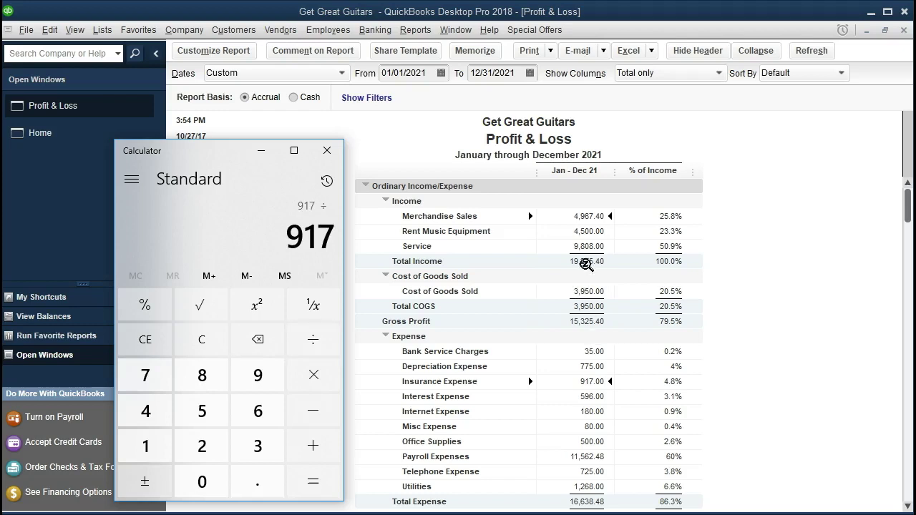
text(19)
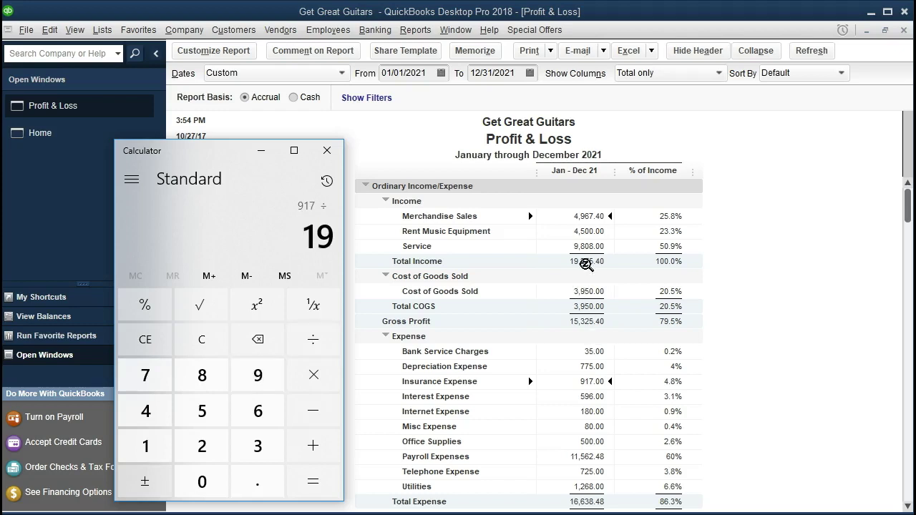
text(275.4)
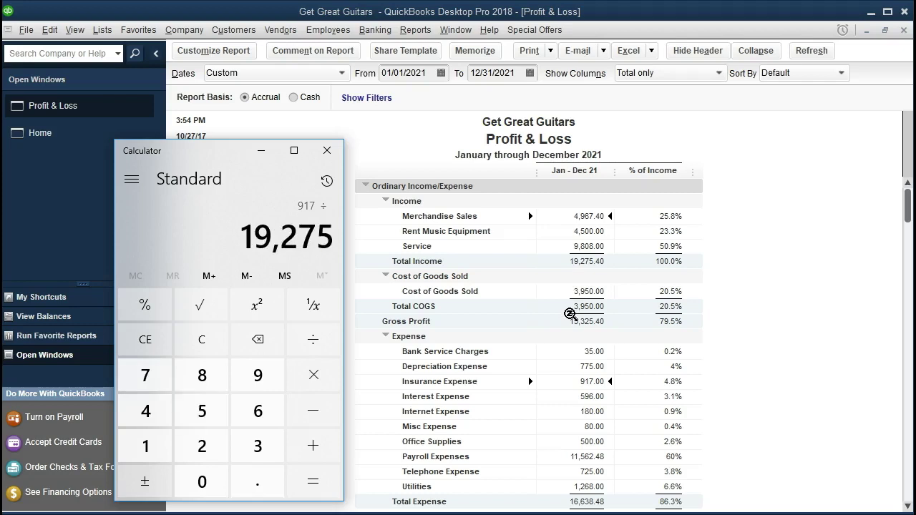
key(Return)
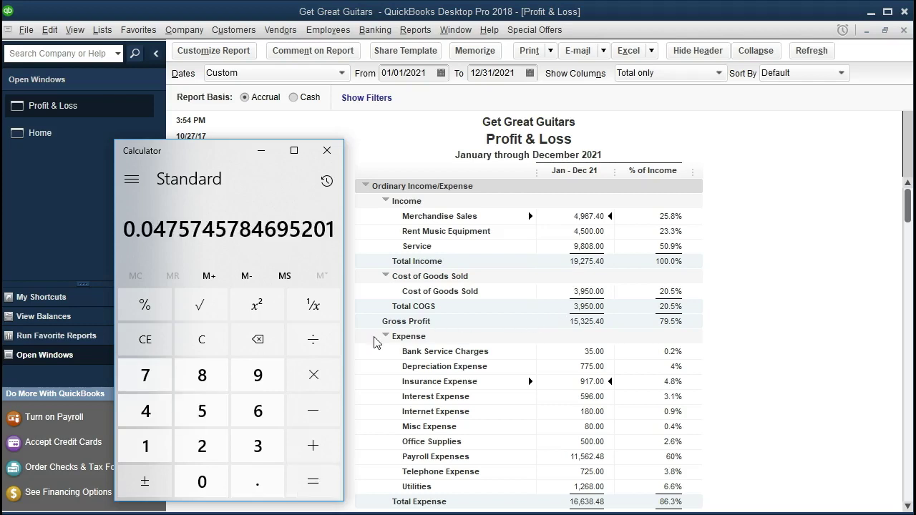
text(*100)
key(Return)
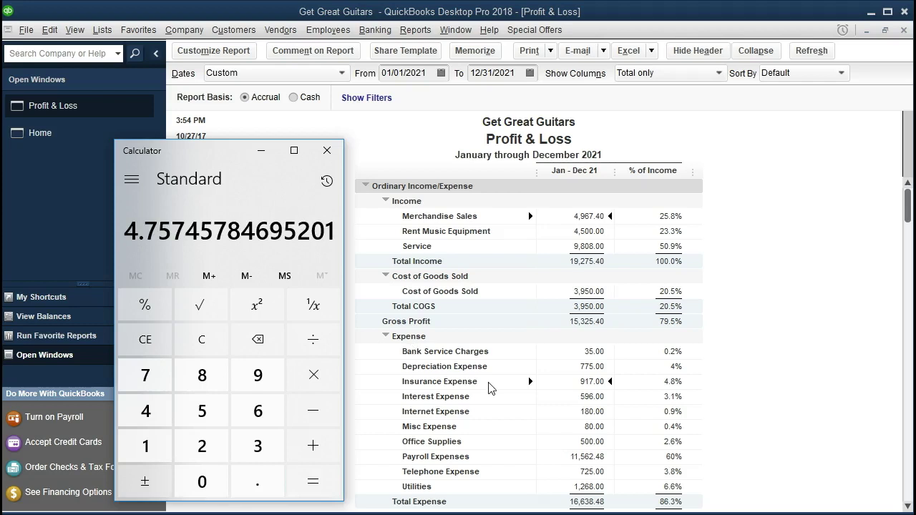
- Switch back to the Profit & Loss report and review the % of Income column from Merchandise Sales down to Net Income
click(482, 352)
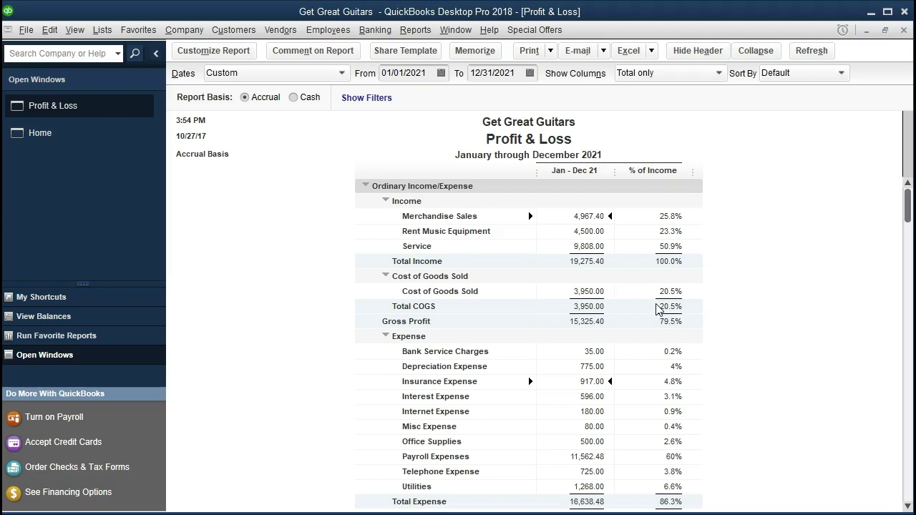
scroll(651, 351, down, 3)
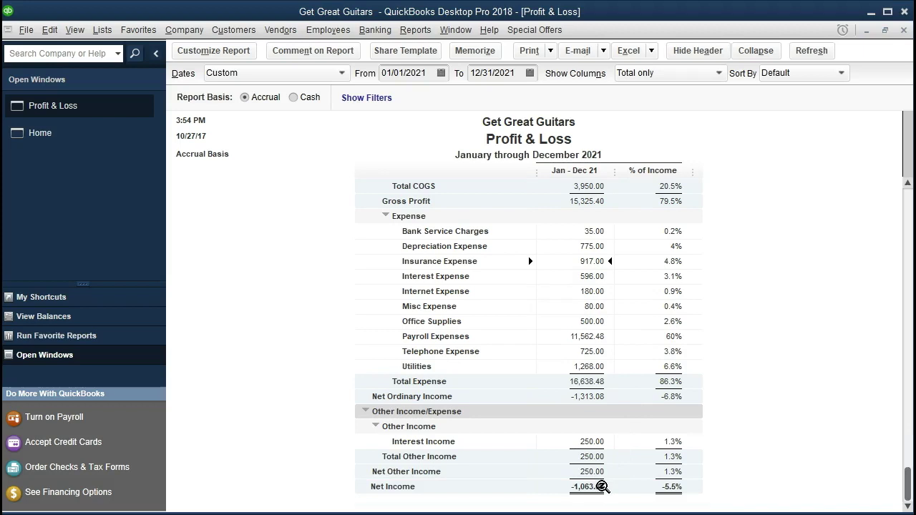
scroll(601, 487, up, 2)
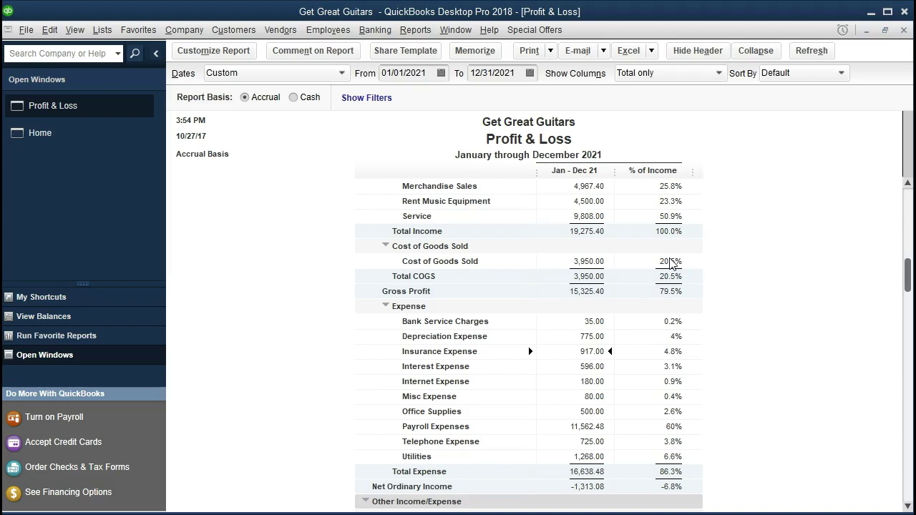
click(600, 202)
click(582, 433)
scroll(630, 259, up, 1)
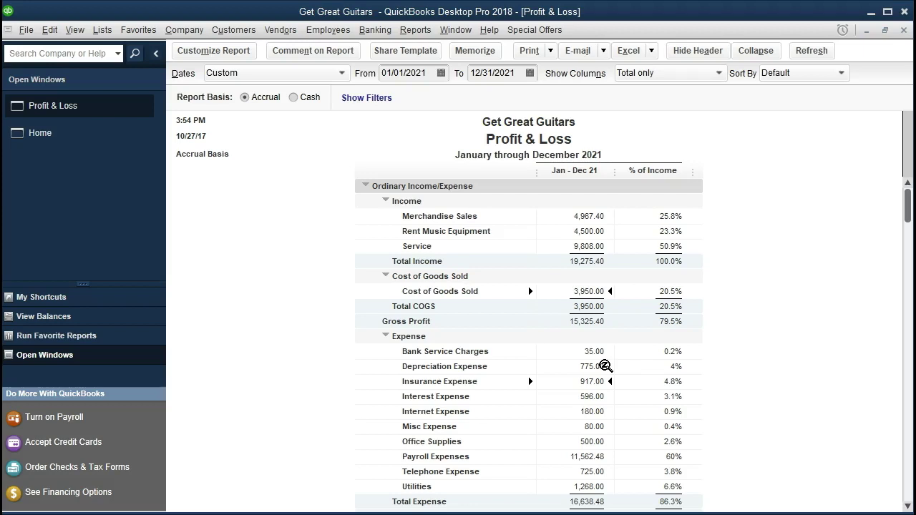
scroll(605, 366, down, 2)
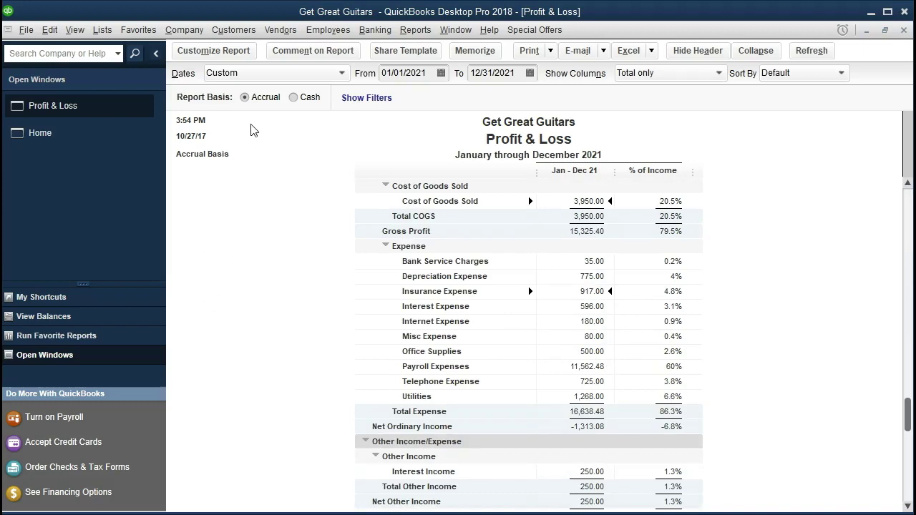
- Modify the report's header settings to exclude Date Prepared, Time Prepared and Report Basis
click(243, 61)
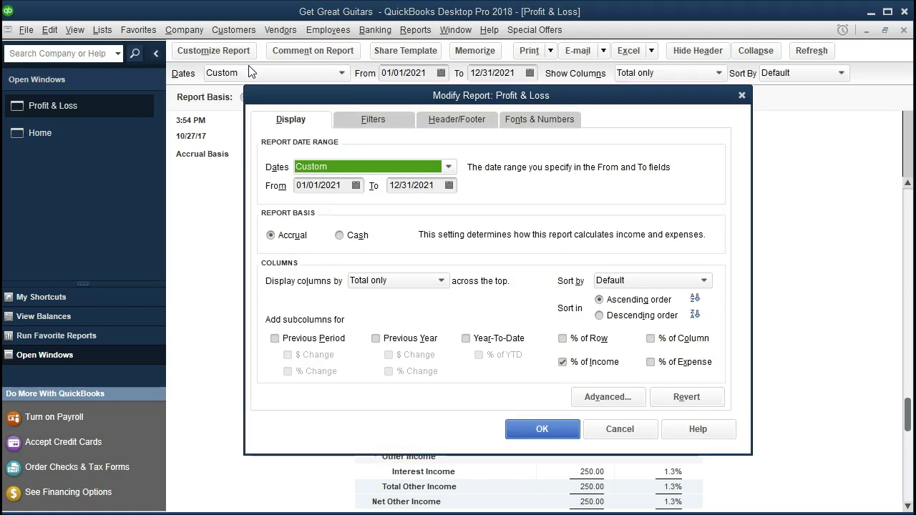
click(450, 124)
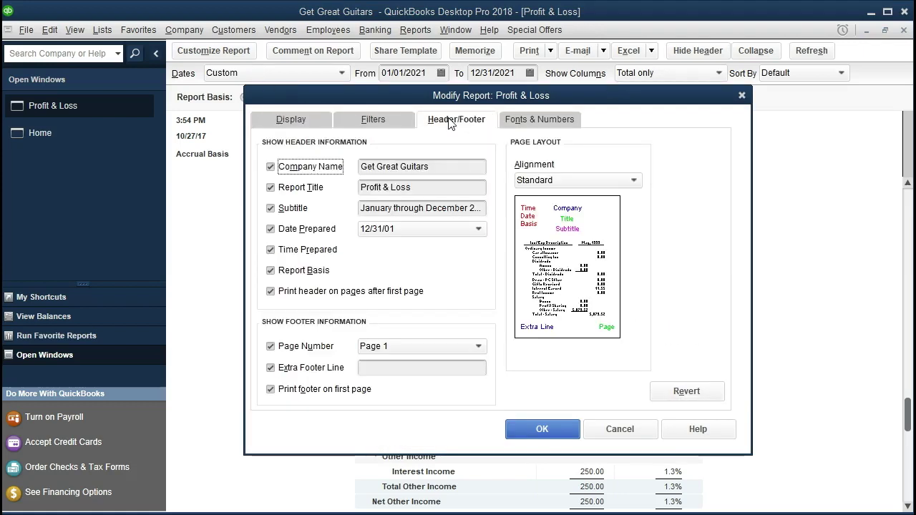
click(270, 230)
click(270, 250)
click(270, 270)
- Enter the preparer's full name as the extra footer line and apply the report modifications
click(381, 369)
text(Eric)
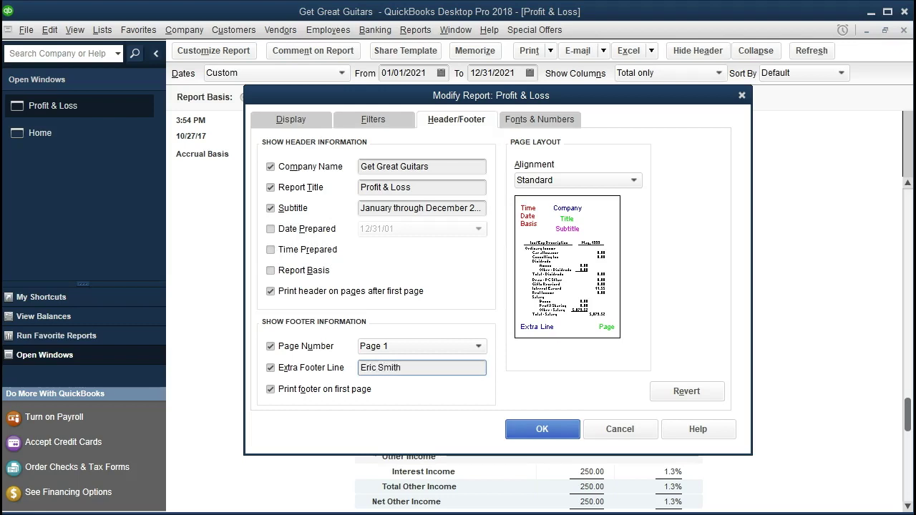
text( Smith)
click(542, 431)
scroll(530, 407, up, 2)
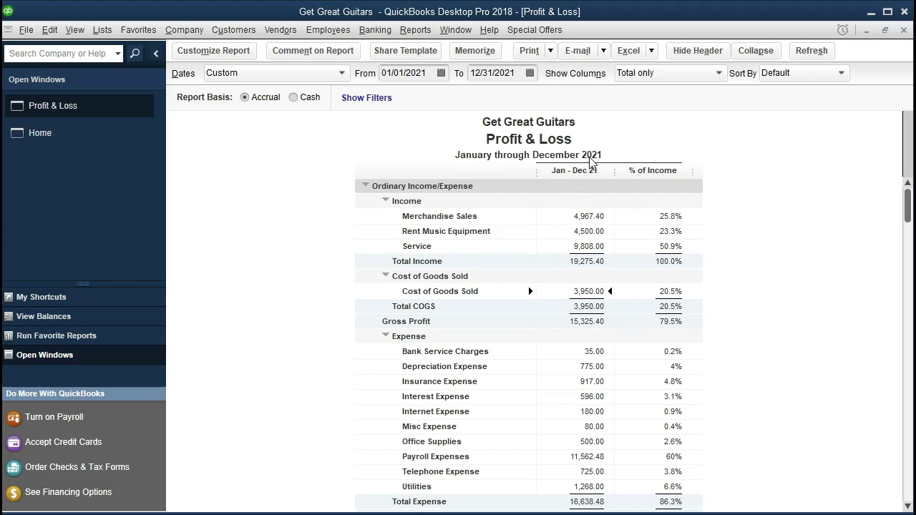
- Export the report to Excel as a new worksheet in the existing Section 3 Reports workbook from the Get Great Guitars Section 3 folder
click(653, 51)
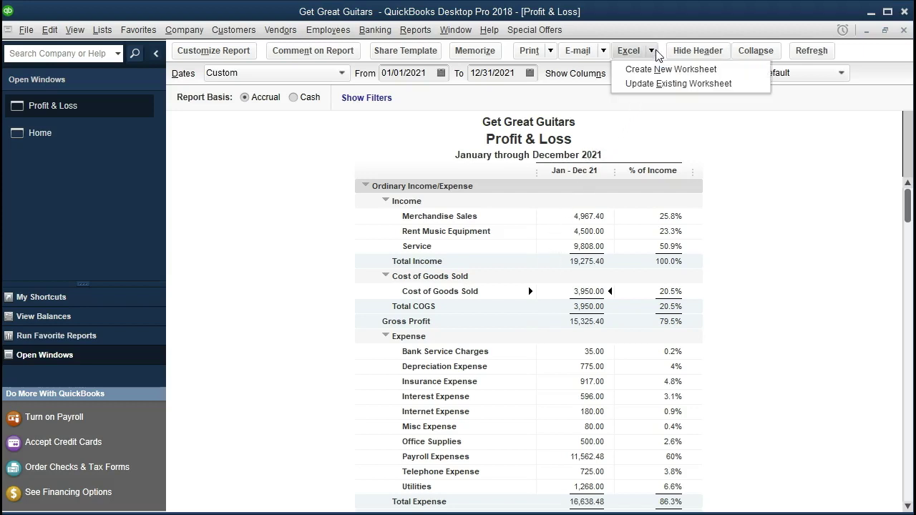
click(727, 72)
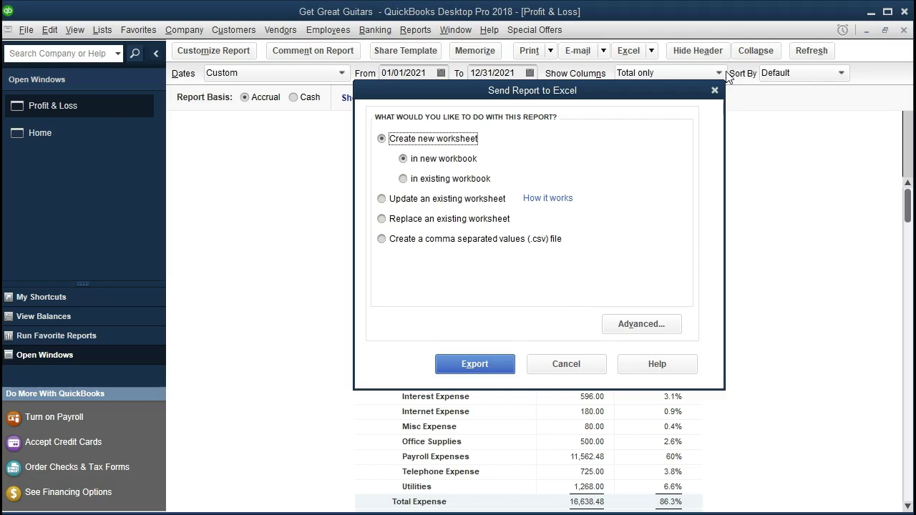
click(403, 179)
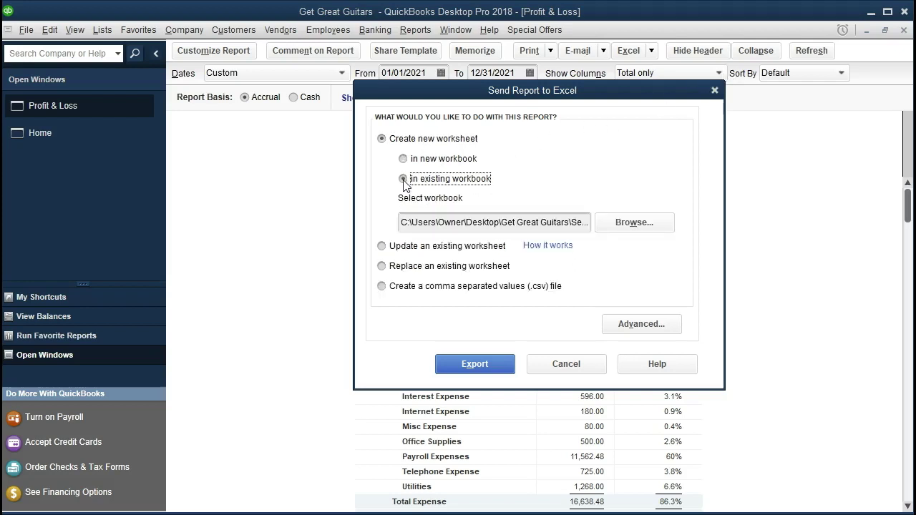
click(613, 223)
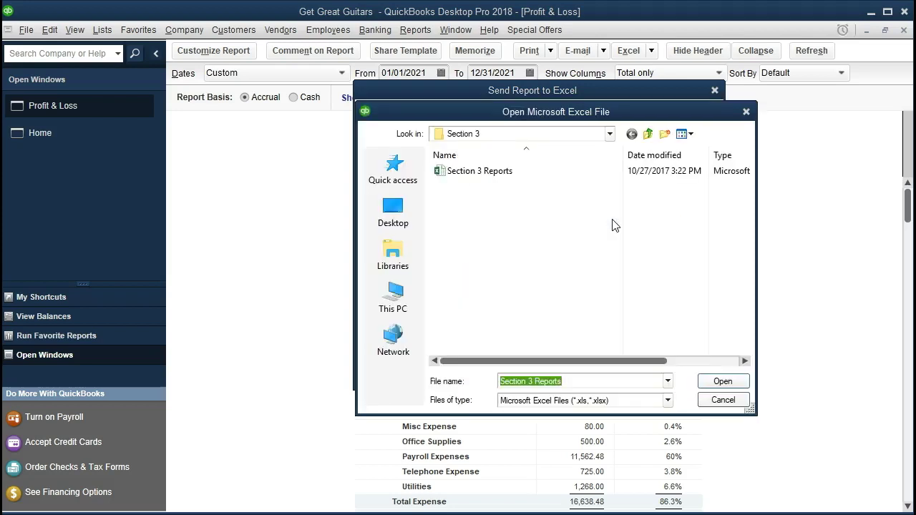
click(609, 134)
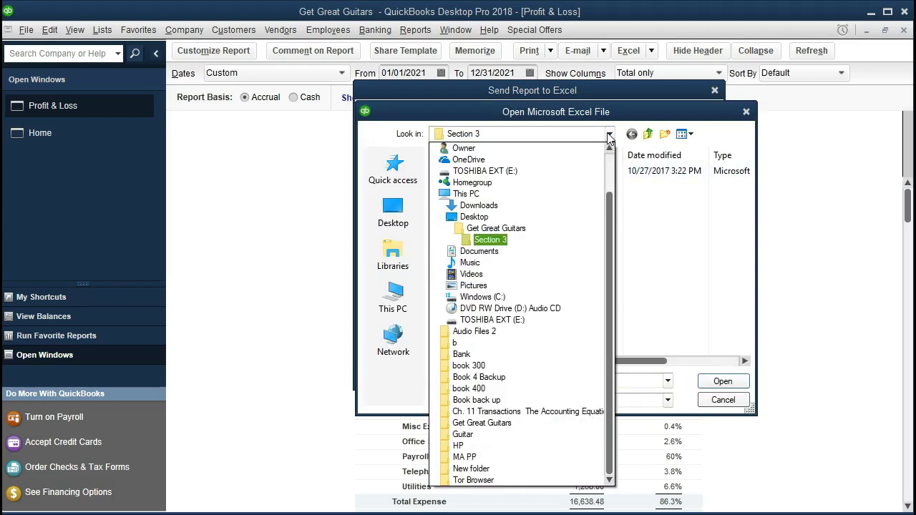
click(553, 229)
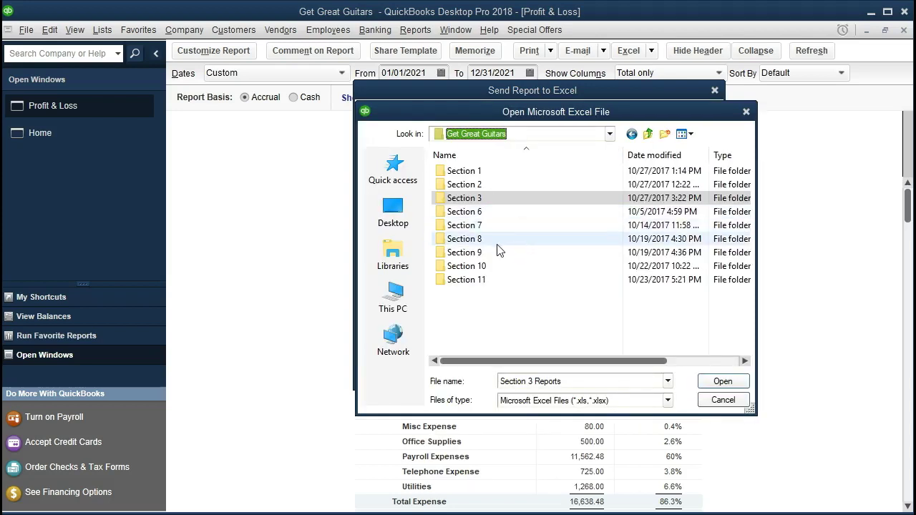
double_click(489, 201)
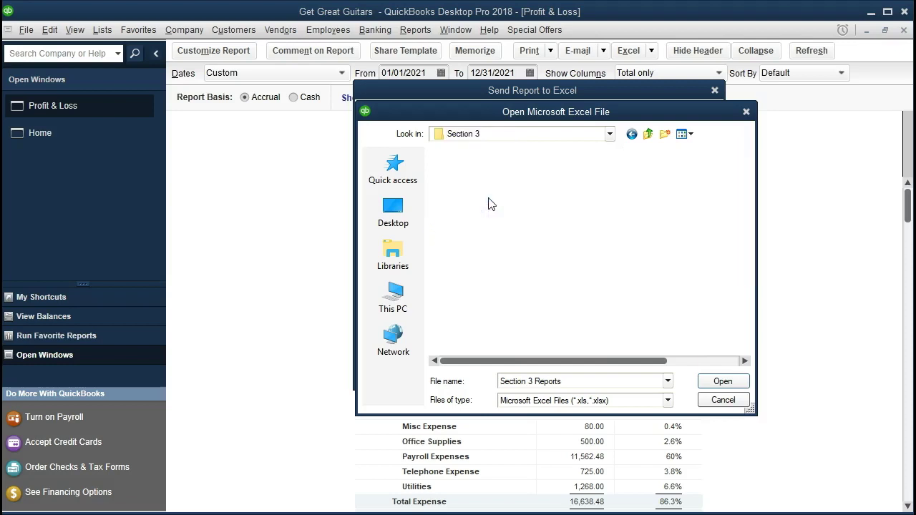
click(480, 172)
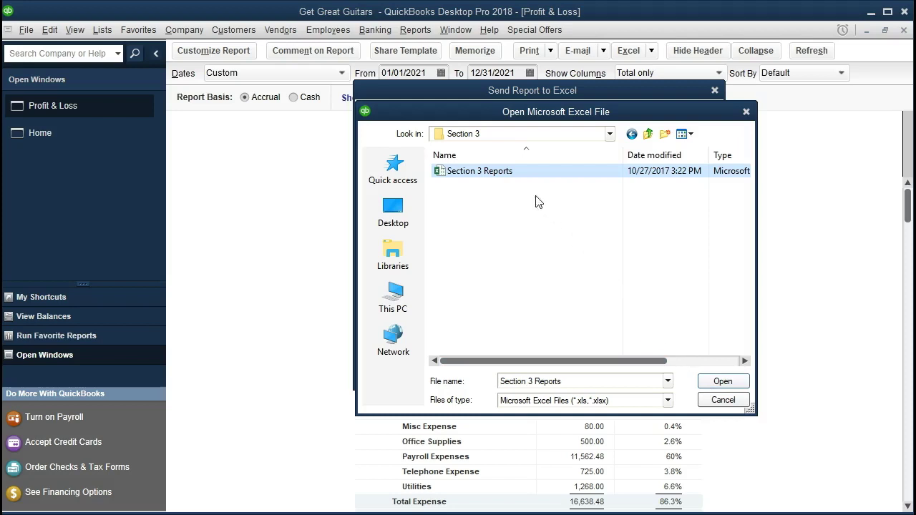
double_click(520, 174)
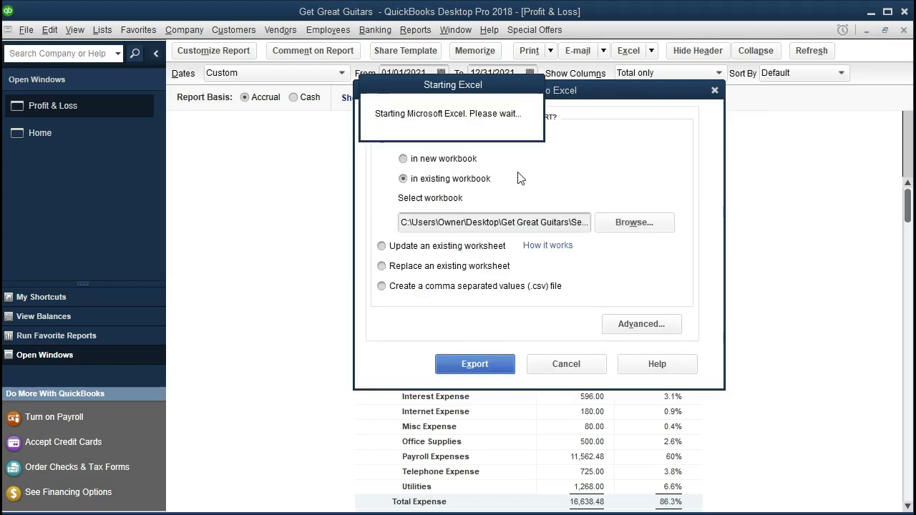
click(495, 365)
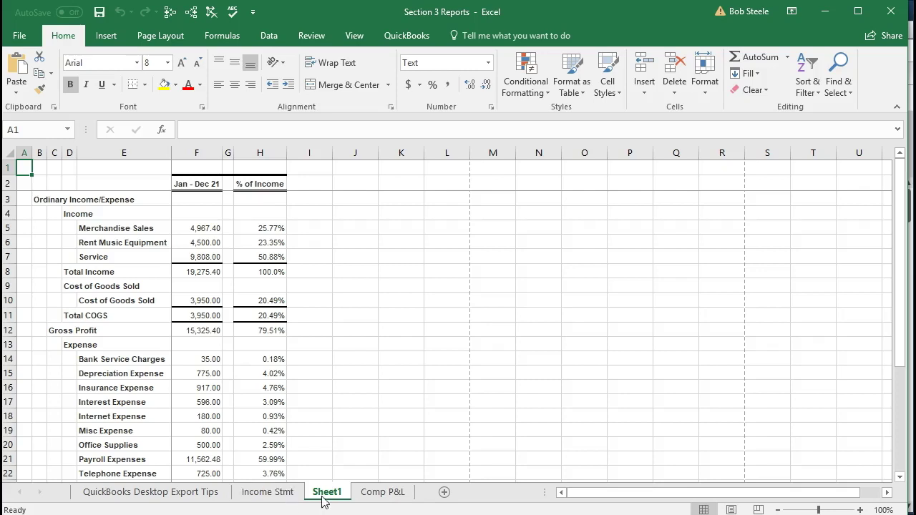
- Move Sheet1 after the Comp P&L sheet and rename it Vert P&L
drag(322, 501, 428, 499)
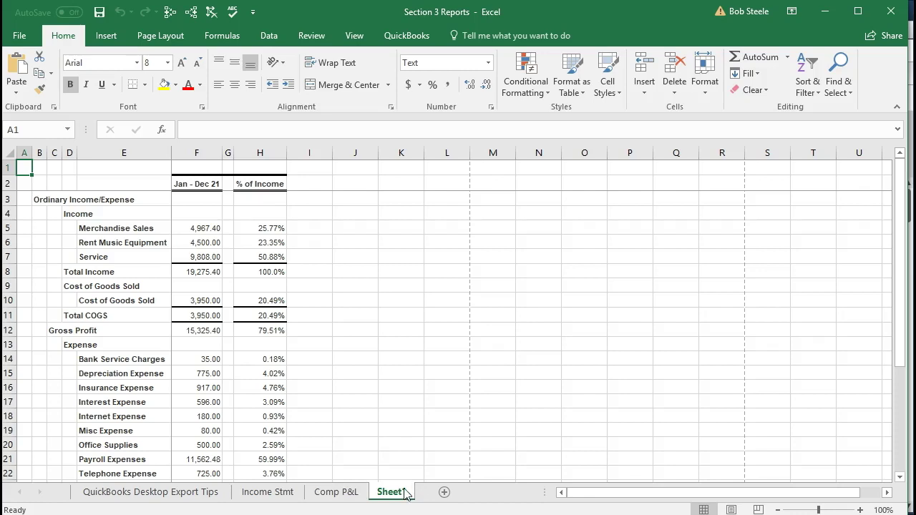
double_click(394, 494)
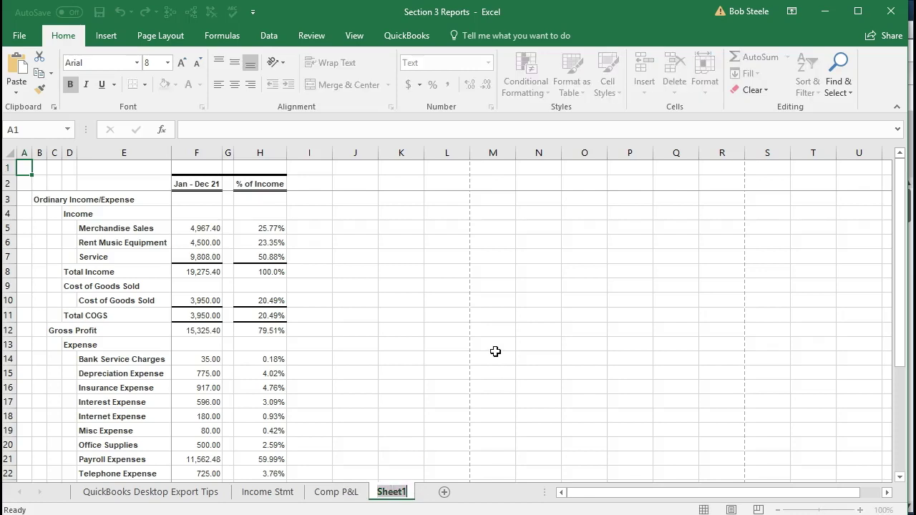
text(Vir)
key(BackSpace)
key(BackSpace)
text(ert)
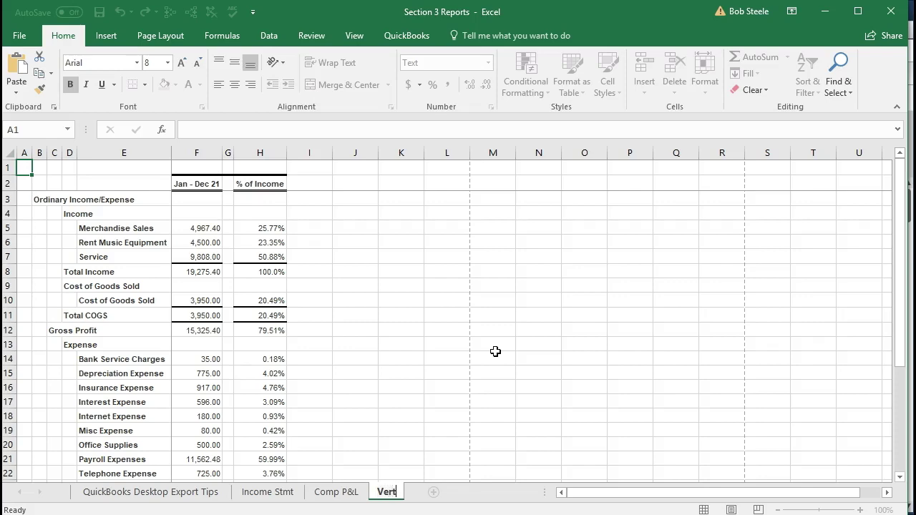
text( P&L)
click(364, 388)
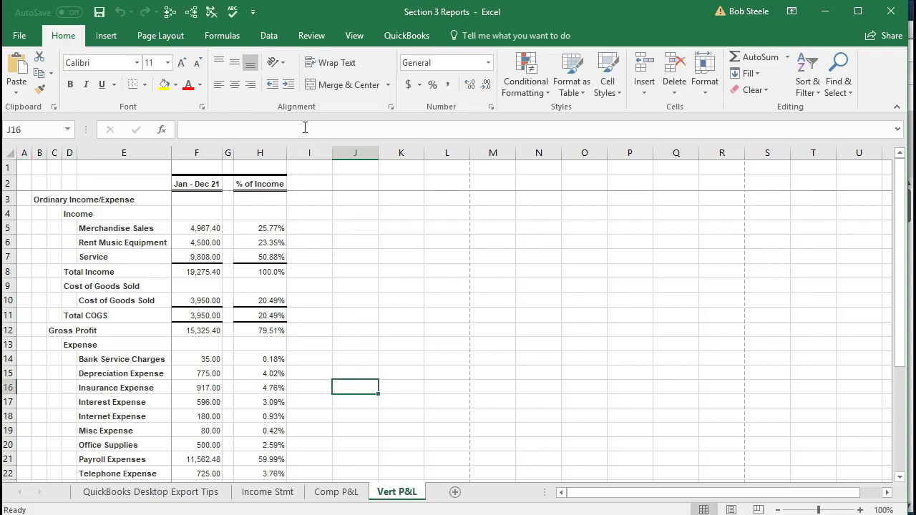
- Remove the window split from the Vert P&L sheet and show it in Page Layout view
click(351, 37)
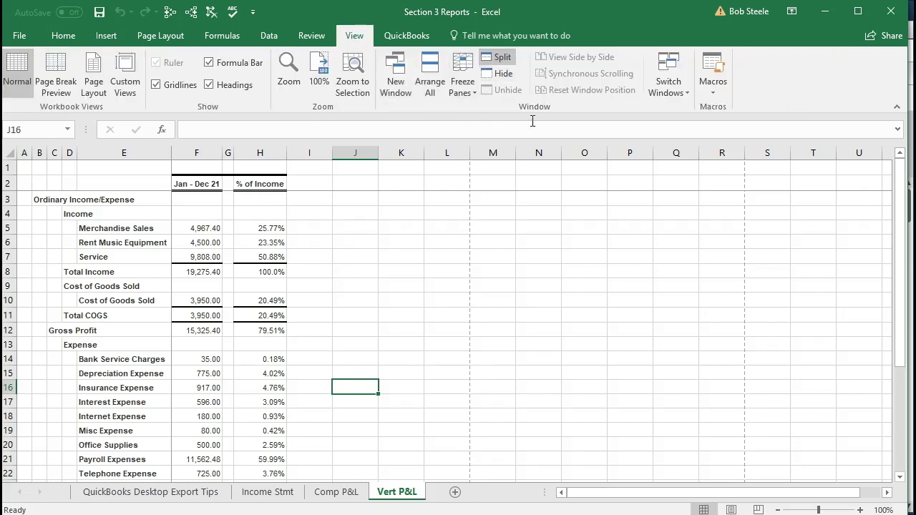
click(499, 57)
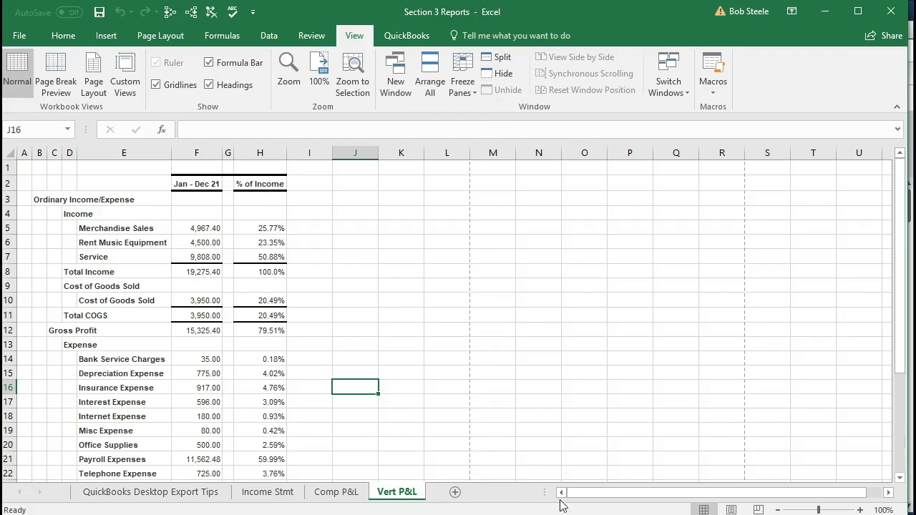
click(732, 509)
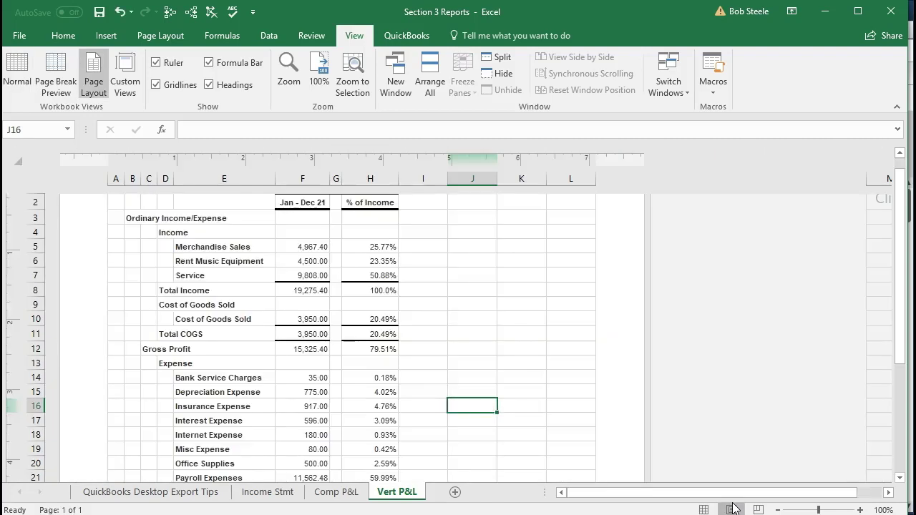
- Check the page header and the report rows in the page layout, and return the sheet to Normal view
scroll(484, 378, up, 2)
click(372, 241)
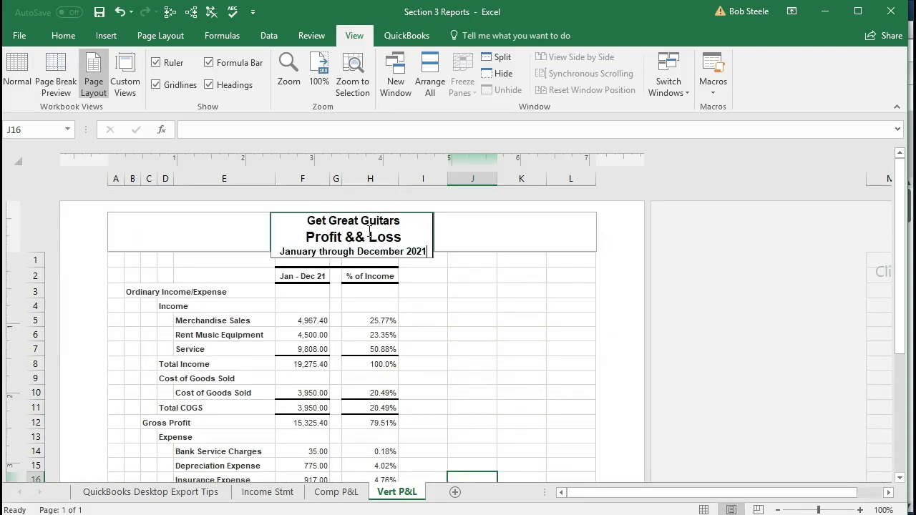
click(428, 346)
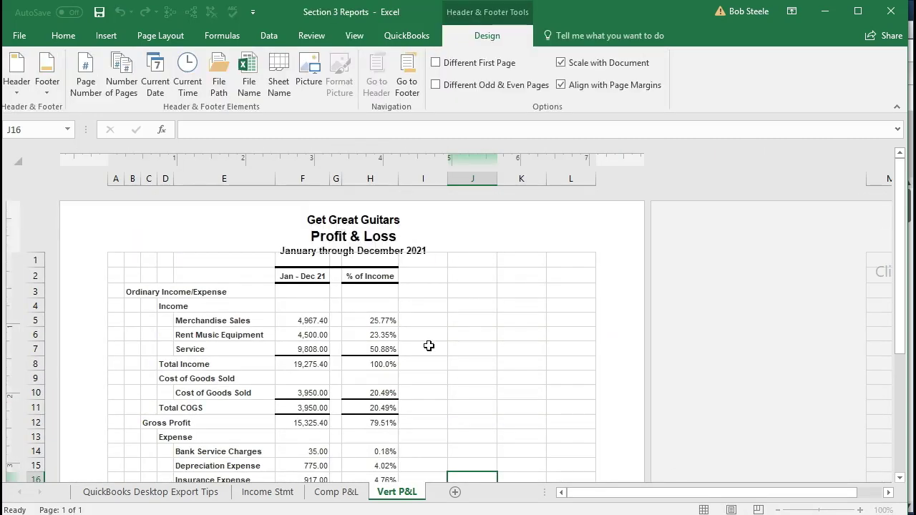
scroll(428, 346, down, 6)
scroll(429, 345, up, 4)
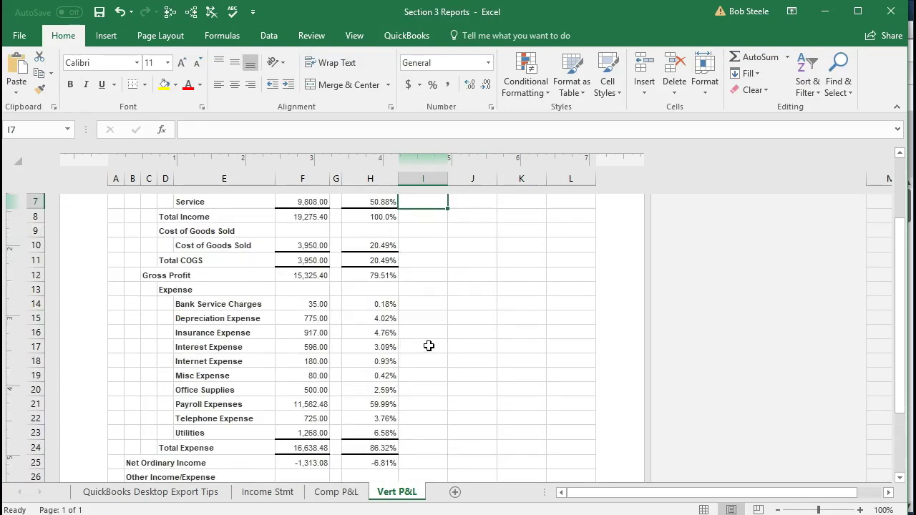
click(704, 509)
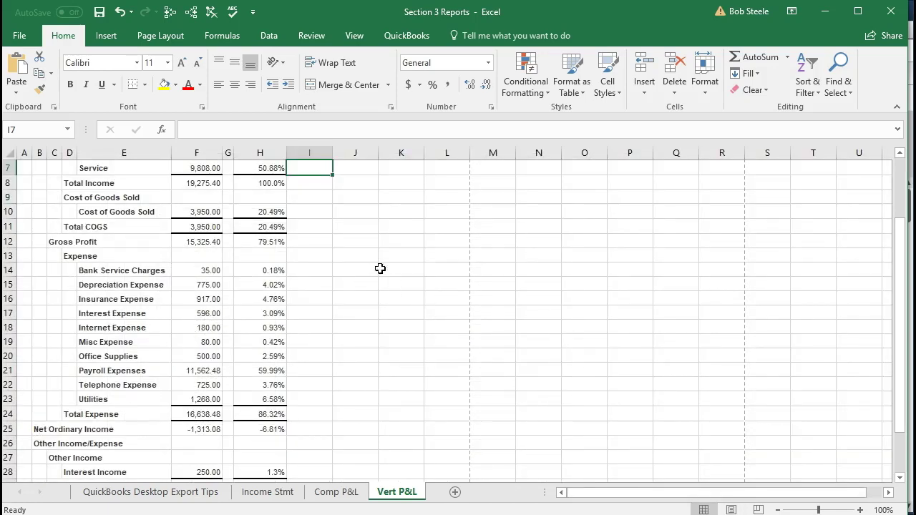
- Save the Section 3 Reports workbook as a macro-free workbook and close Excel
click(100, 12)
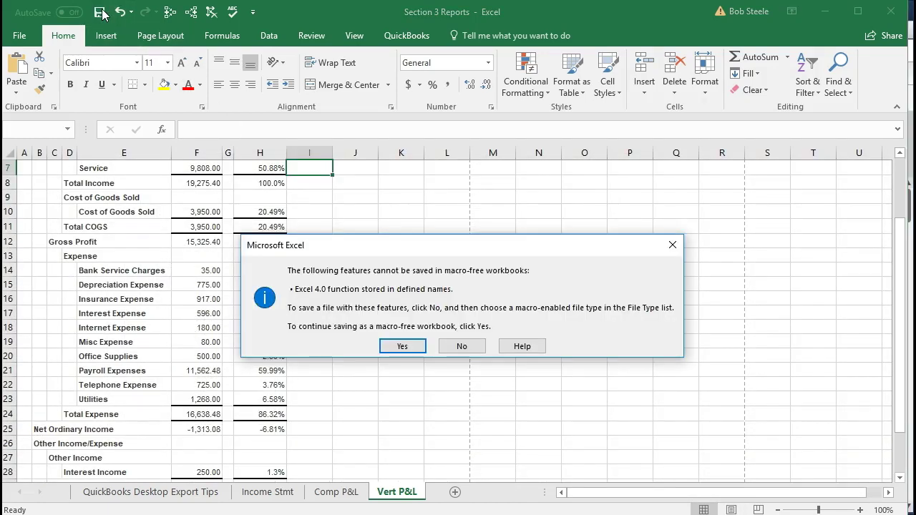
click(403, 344)
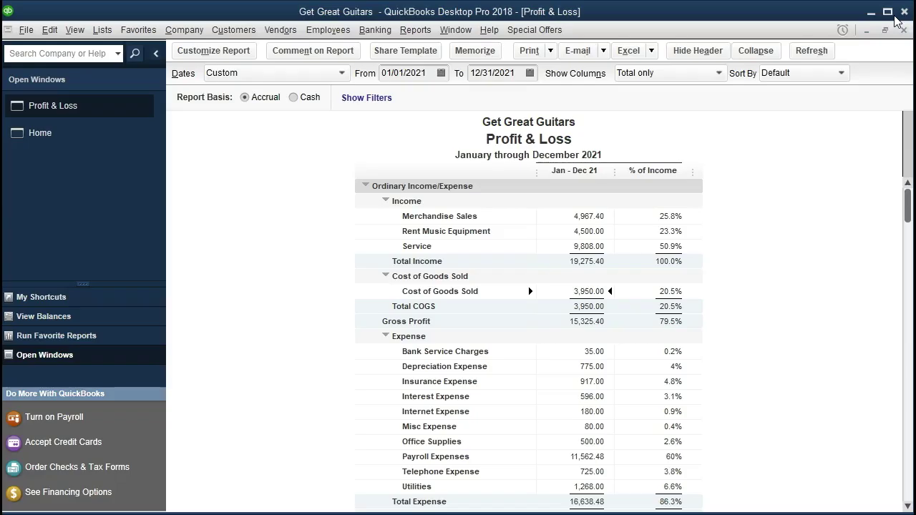
click(891, 11)
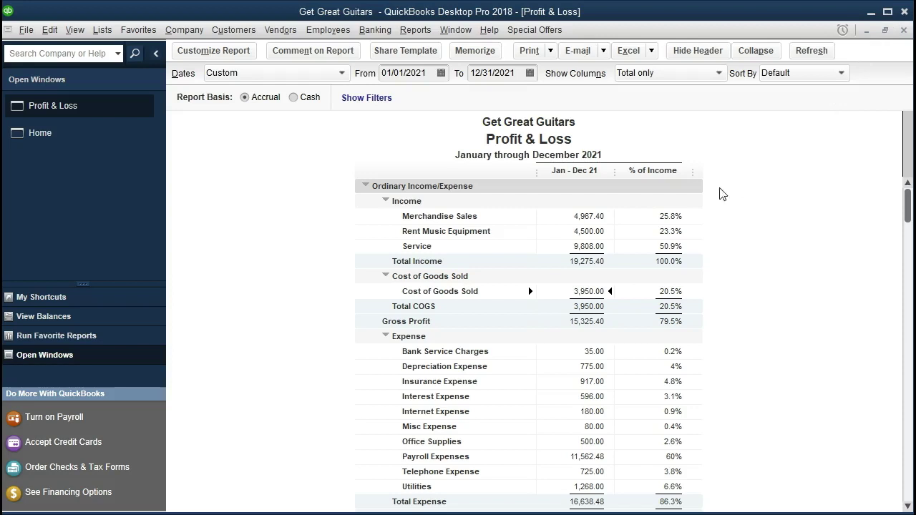